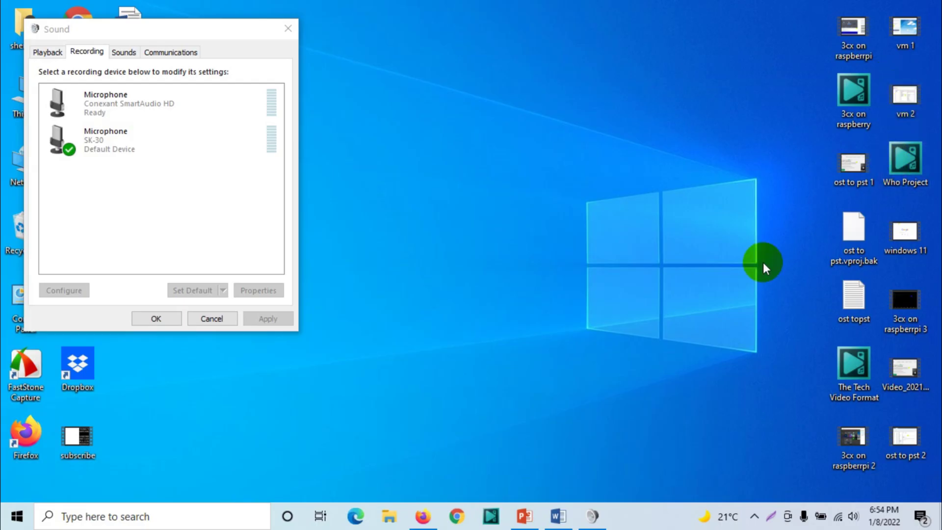
# Step: Close the Sound recording-device settings window, leaving the desktop clear
pyautogui.click(288, 29)
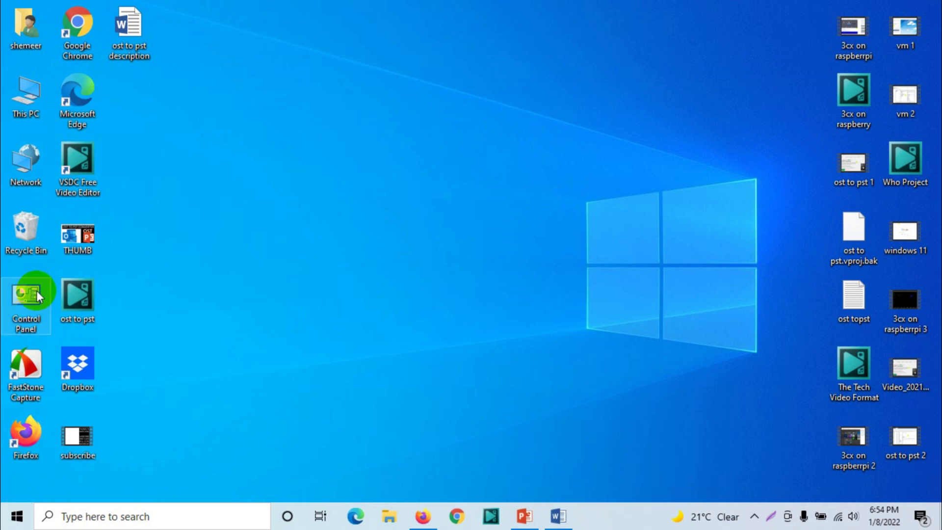
pyautogui.click(85, 516)
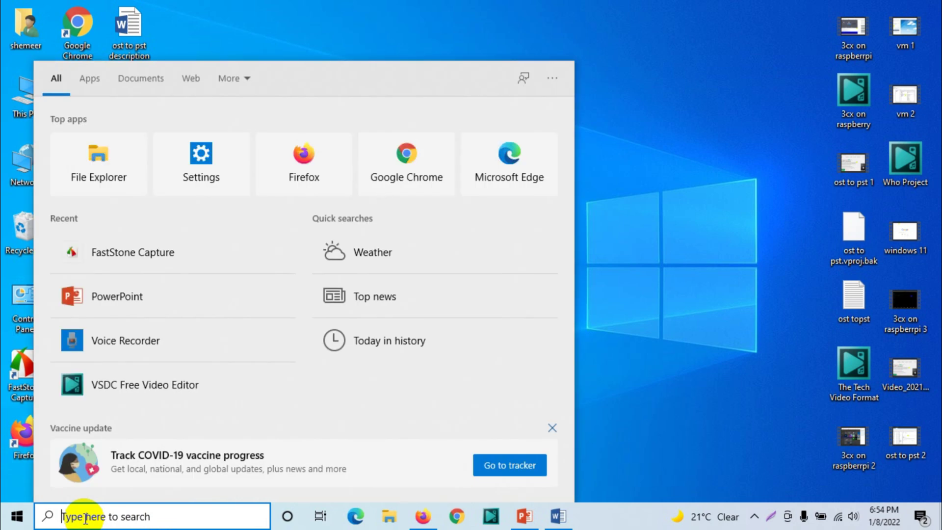
pyautogui.write('user')
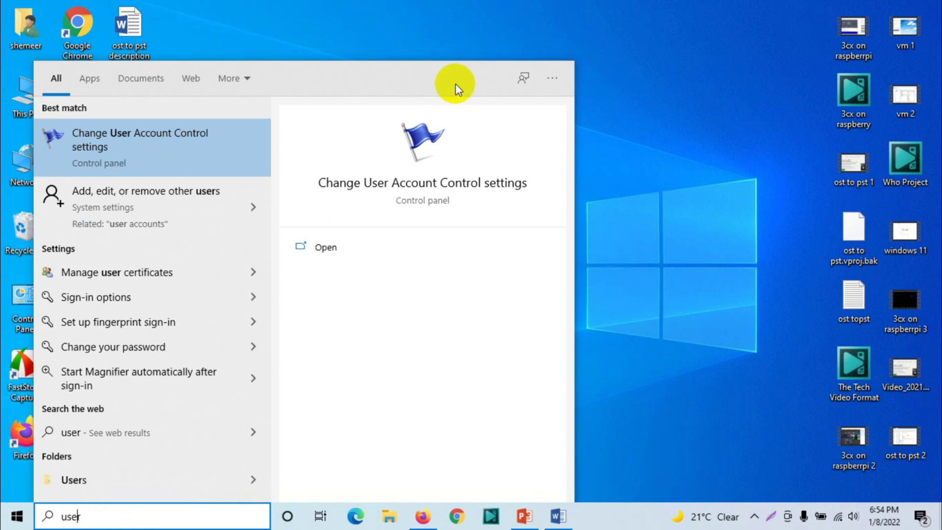
pyautogui.click(166, 210)
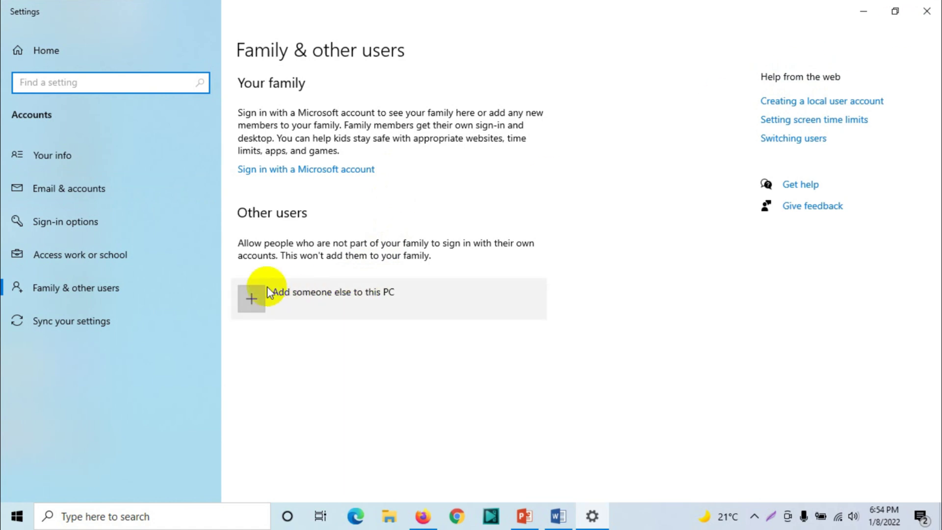
pyautogui.click(928, 7)
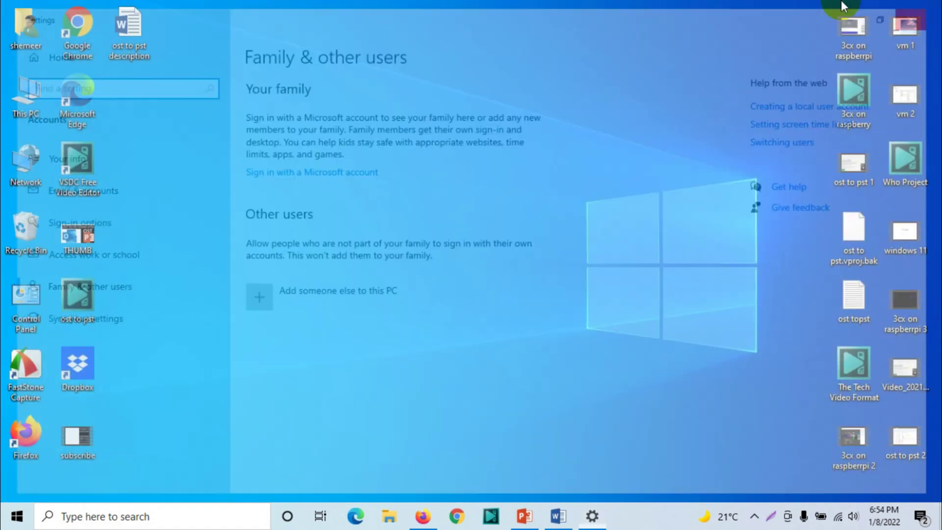
# Step: Open Control Panel maximized and list its items as Large icons
pyautogui.doubleClick(14, 318)
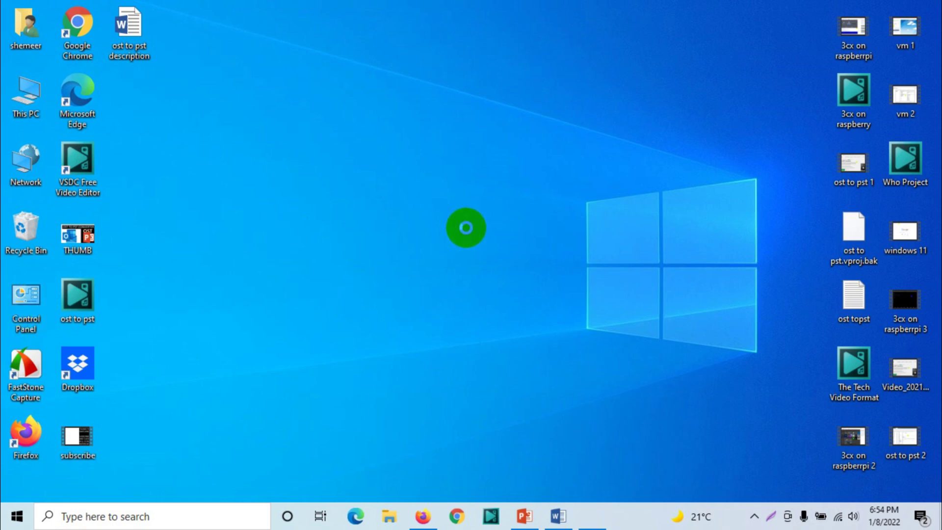
pyautogui.doubleClick(841, 76)
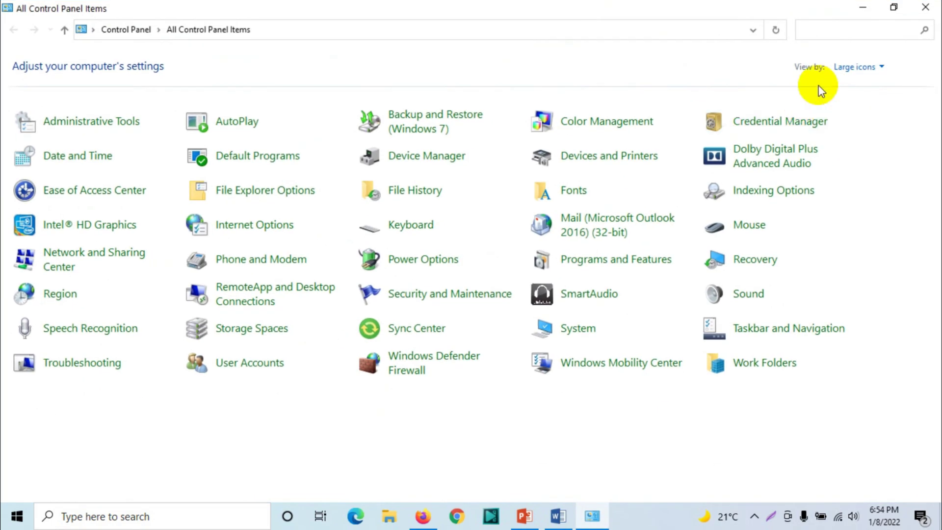
pyautogui.click(844, 68)
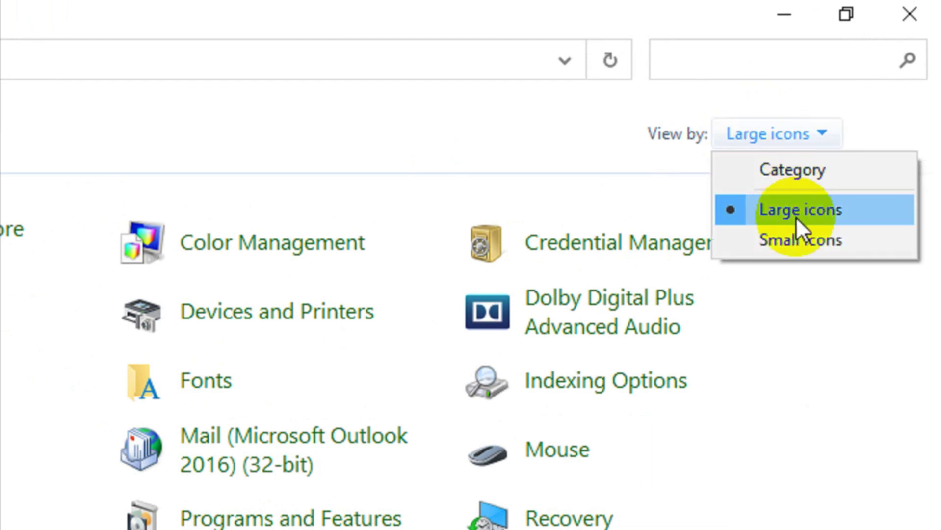
pyautogui.click(797, 239)
pyautogui.click(864, 68)
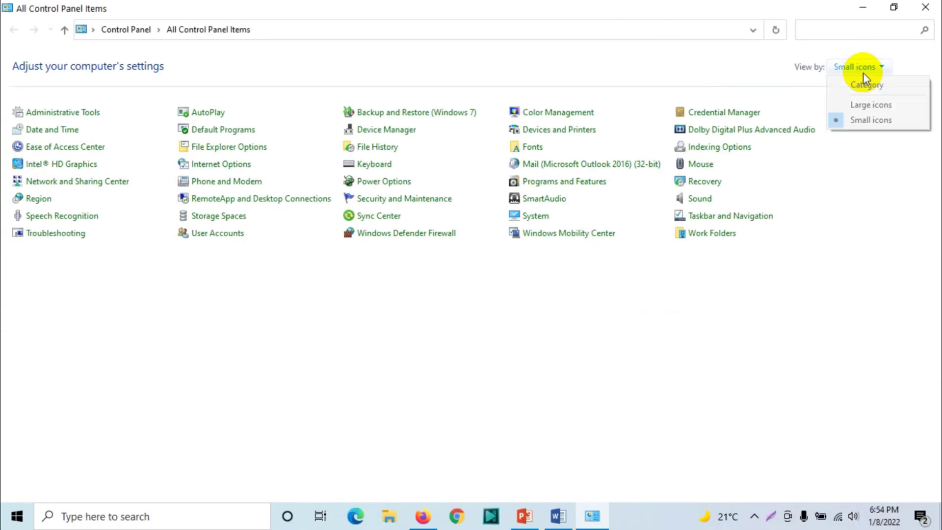
pyautogui.click(866, 87)
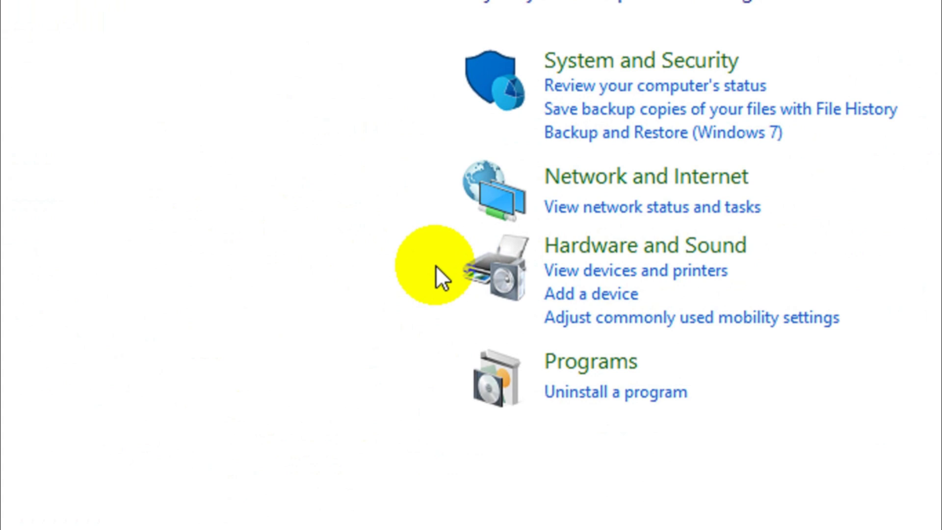
pyautogui.click(701, 68)
pyautogui.click(714, 105)
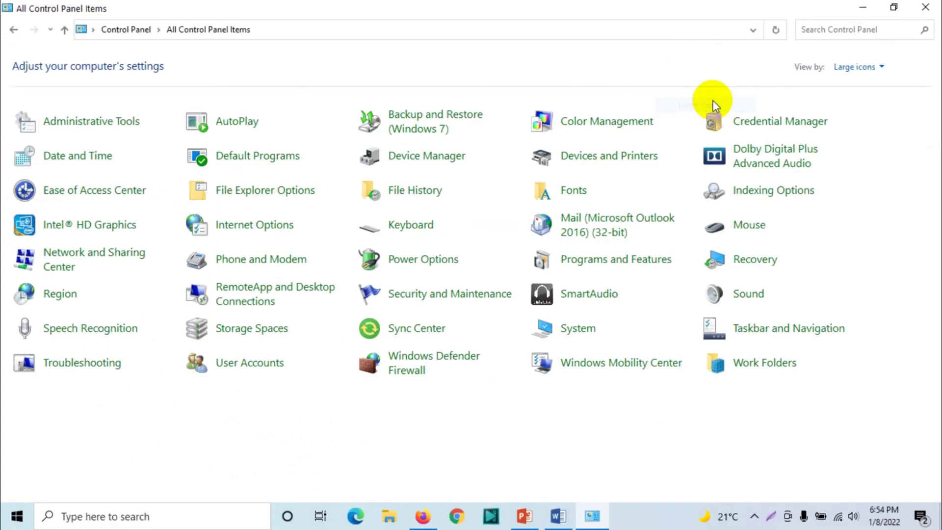
# Step: Open the User Accounts page from the Control Panel items
pyautogui.press('alt')
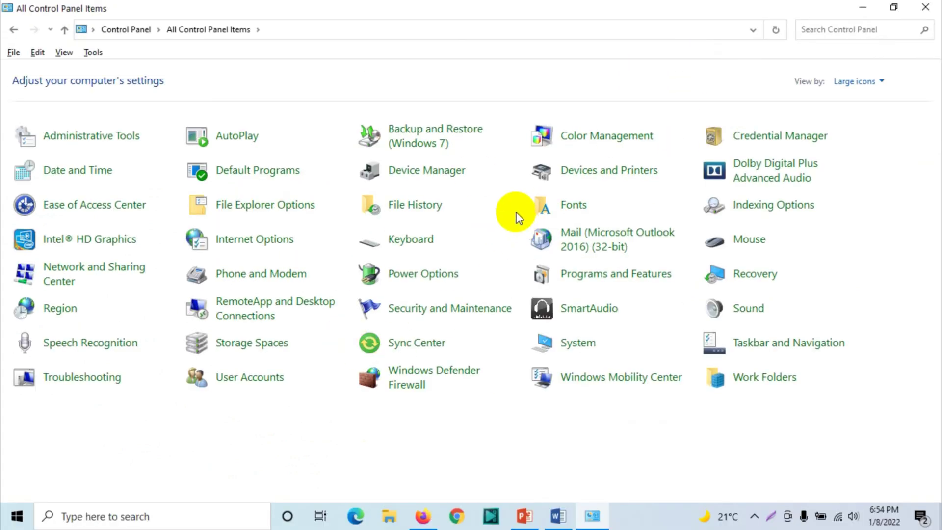
pyautogui.press('alt')
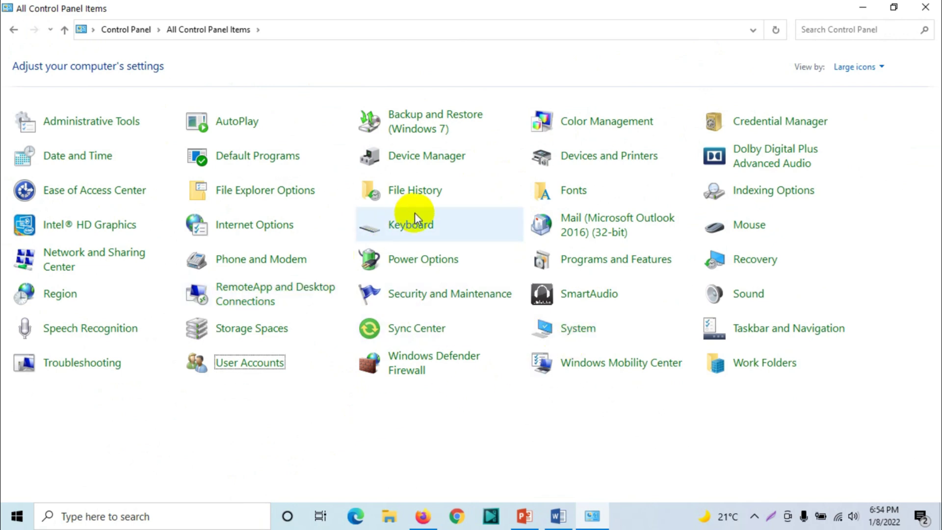
pyautogui.click(244, 363)
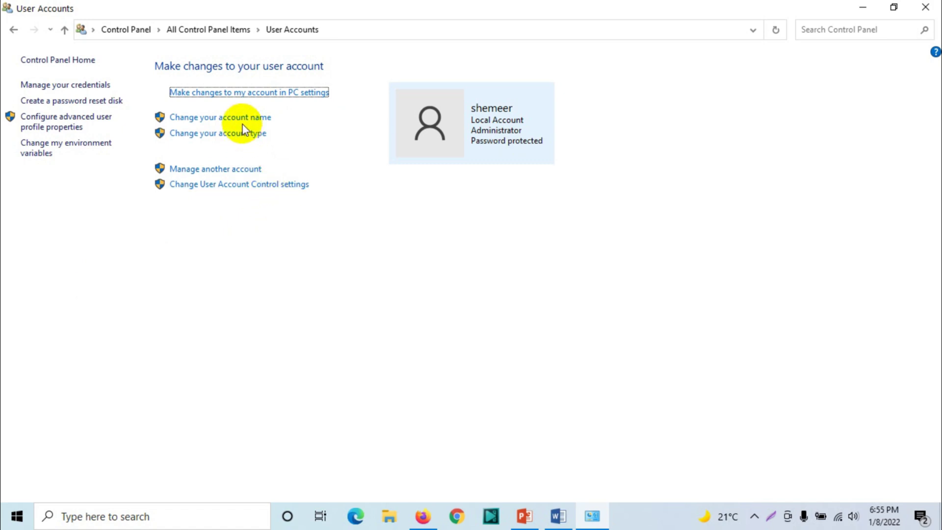
# Step: Go from Manage another account to the Family & other users page in PC settings
pyautogui.click(255, 168)
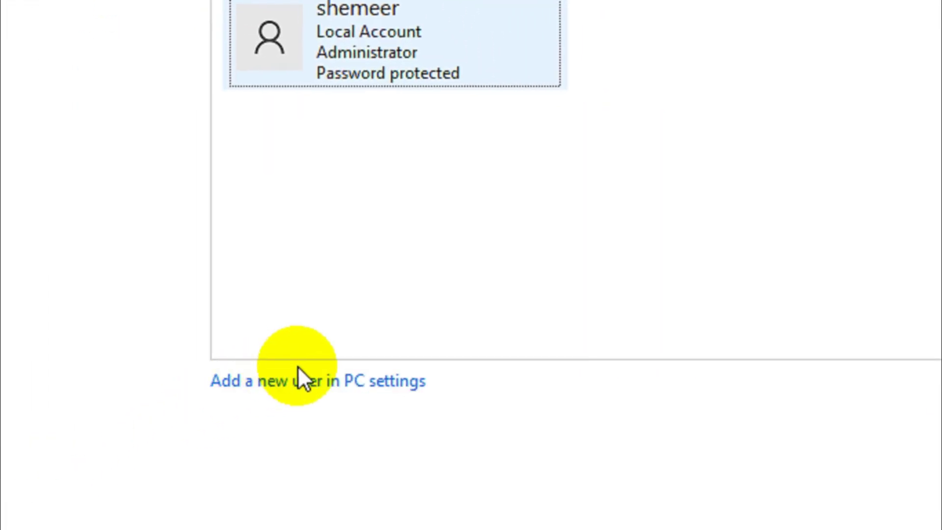
pyautogui.click(315, 388)
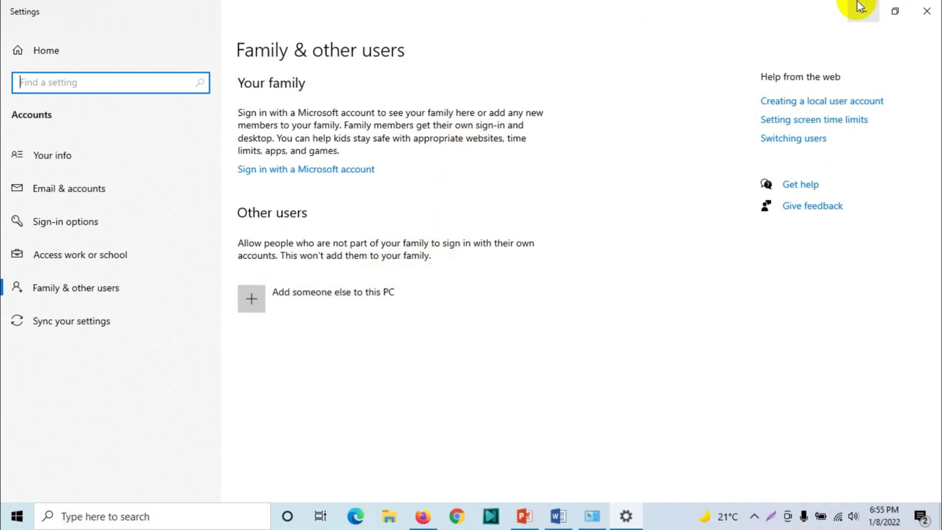
# Step: Start adding someone else to this PC without their sign-in information
pyautogui.moveTo(790, 4); pyautogui.dragTo(484, 4)
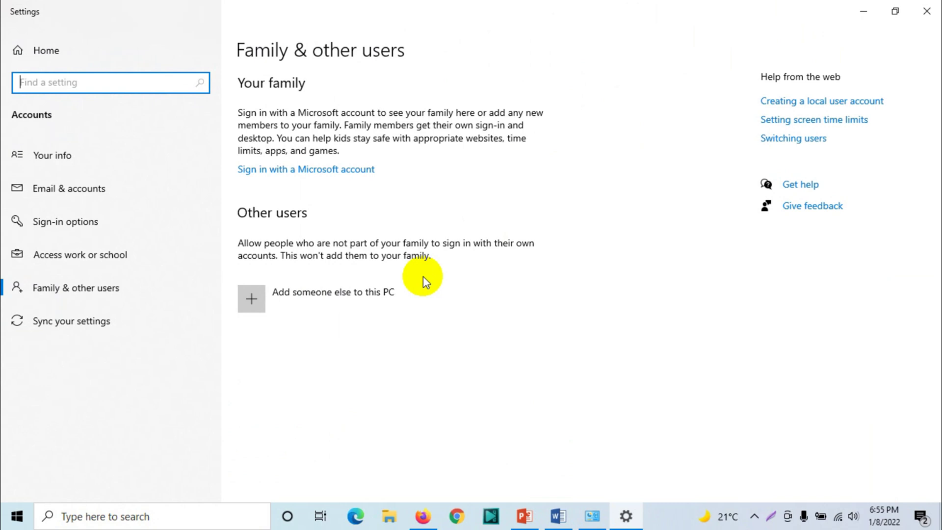
pyautogui.click(327, 310)
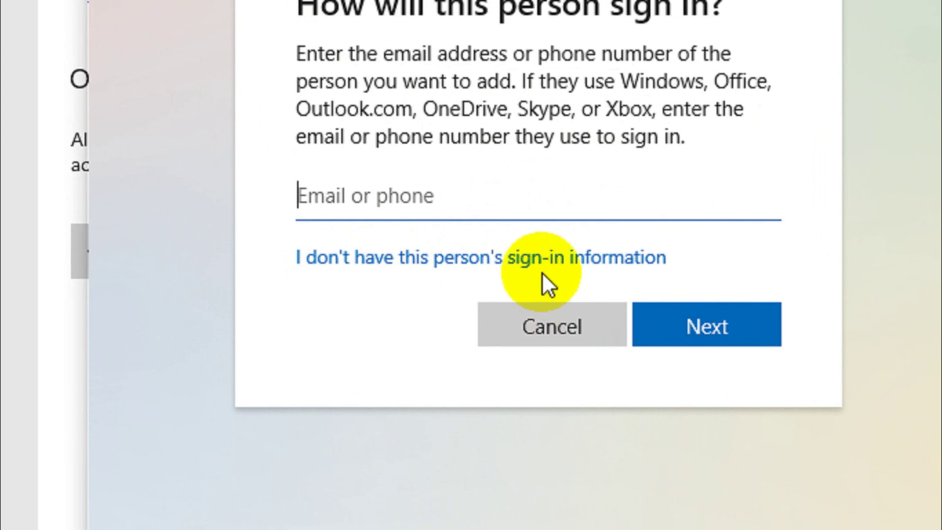
pyautogui.click(474, 304)
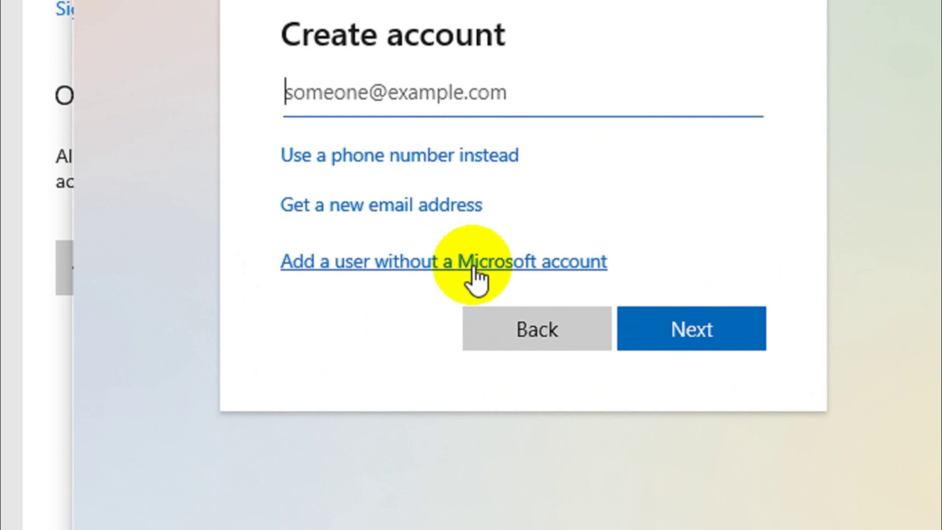
# Step: Choose to add a user without a Microsoft account and enter the user name Professional
pyautogui.click(473, 269)
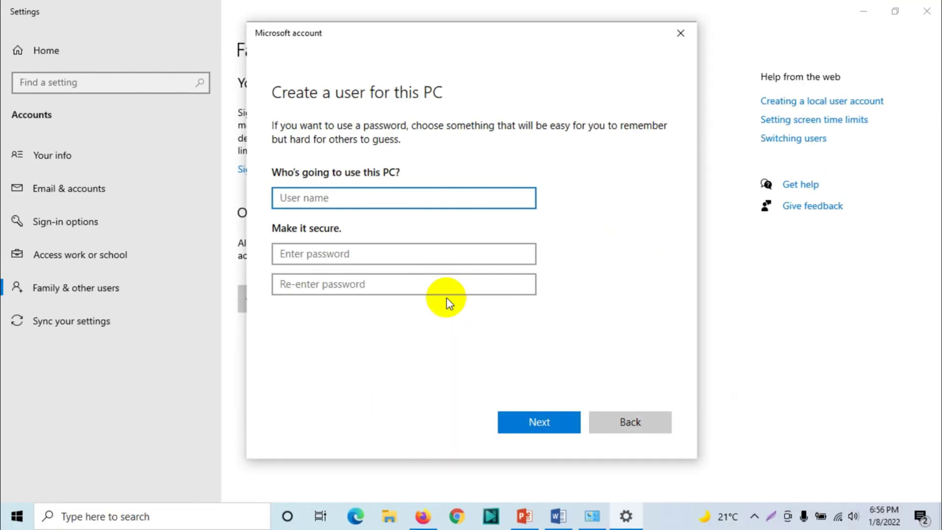
pyautogui.click(284, 95)
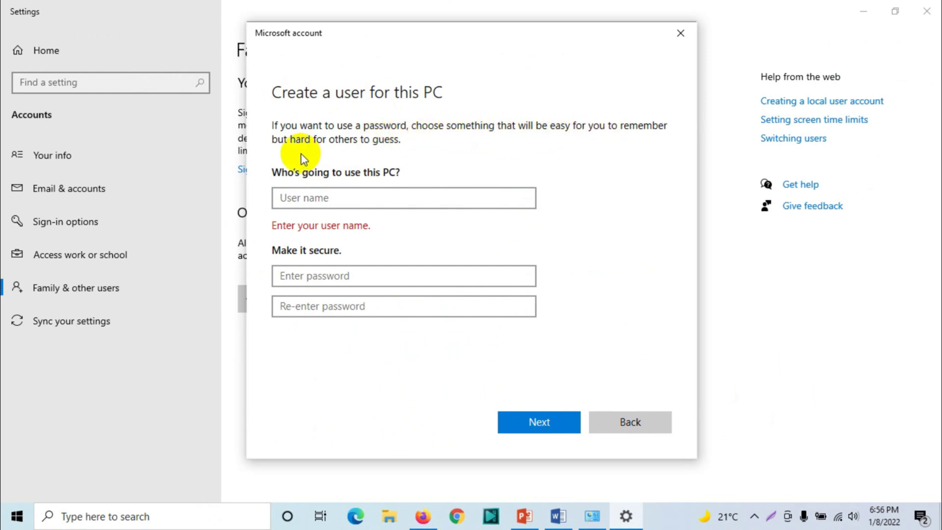
pyautogui.click(343, 193)
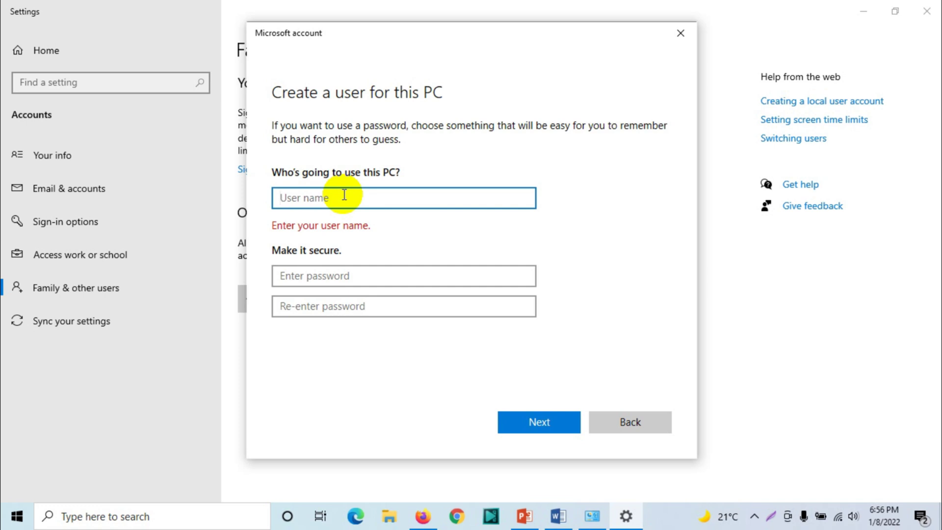
pyautogui.write('Bua')
pyautogui.press('BackSpace')
pyautogui.press('BackSpace')
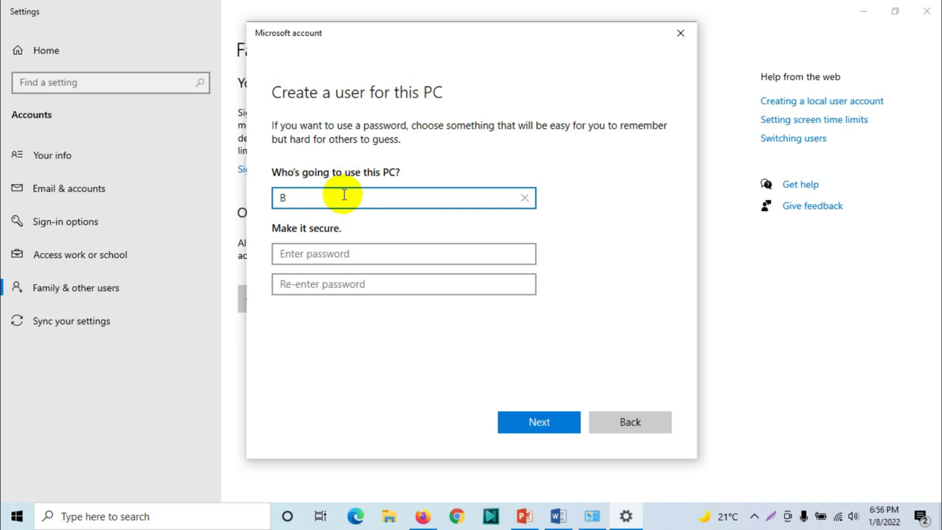
pyautogui.press('BackSpace')
pyautogui.write('Prodes')
pyautogui.press('BackSpace')
pyautogui.press('BackSpace')
pyautogui.press('BackSpace')
pyautogui.write('fessional')
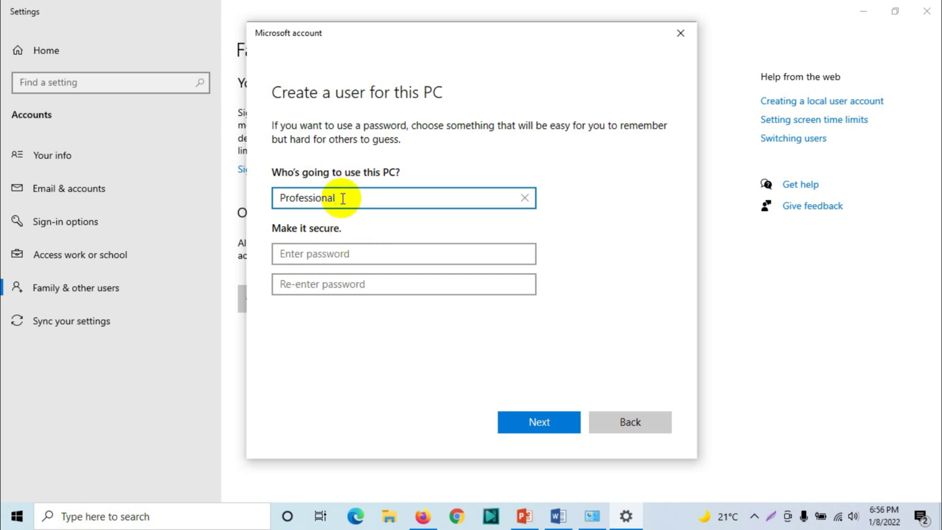
# Step: Enter the account password in both password fields and reveal it to verify
pyautogui.click(335, 253)
pyautogui.write('p')
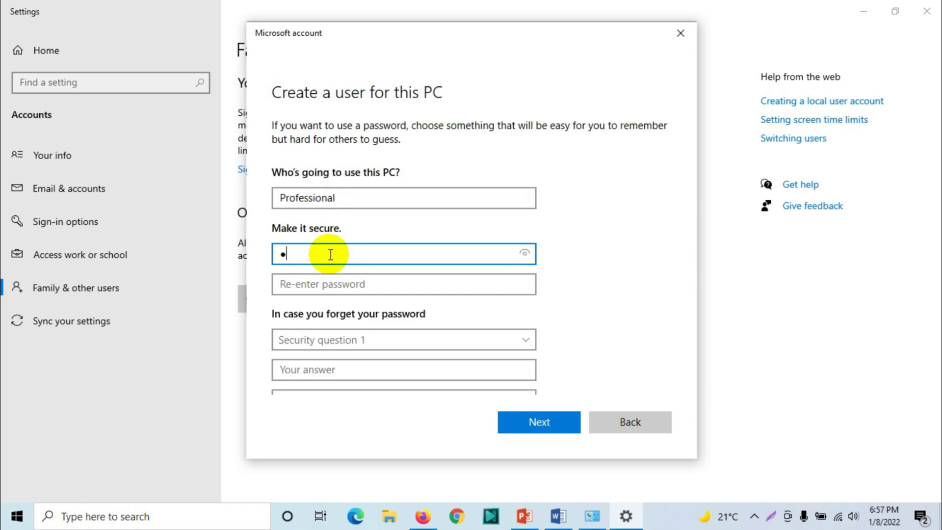
pyautogui.write('assword')
pyautogui.press('BackSpace')
pyautogui.press('BackSpace')
pyautogui.press('BackSpace')
pyautogui.press('BackSpace')
pyautogui.press('BackSpace')
pyautogui.press('BackSpace')
pyautogui.press('BackSpace')
pyautogui.press('BackSpace')
pyautogui.write('password')
pyautogui.press('Tab')
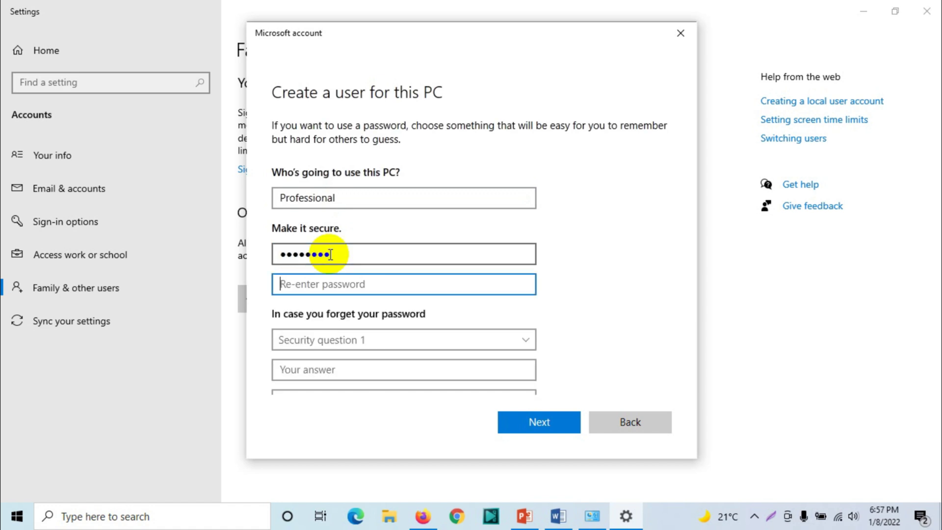
pyautogui.write('password')
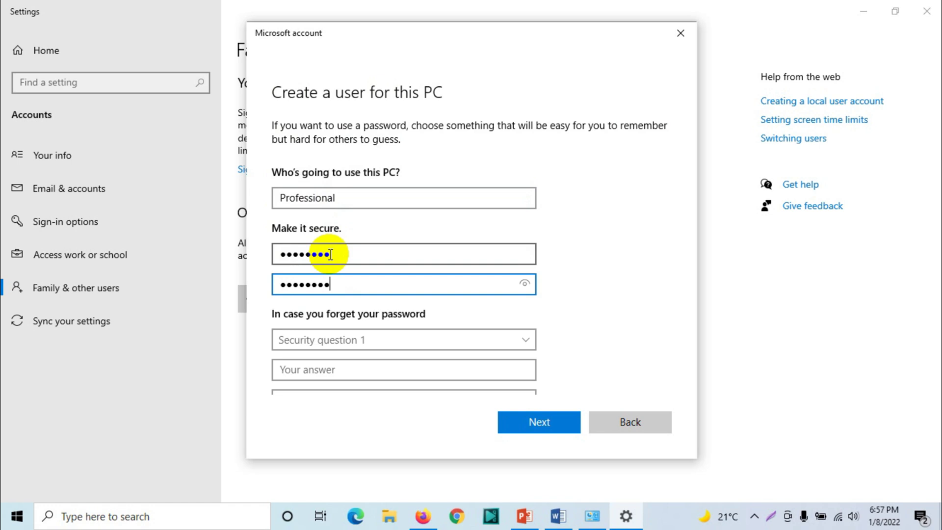
pyautogui.moveTo(524, 284); pyautogui.dragTo(527, 253)
# Step: Choose the first pet's name as security question 1 and enter its answer
pyautogui.click(527, 252)
pyautogui.scroll(-3, 525, 301)
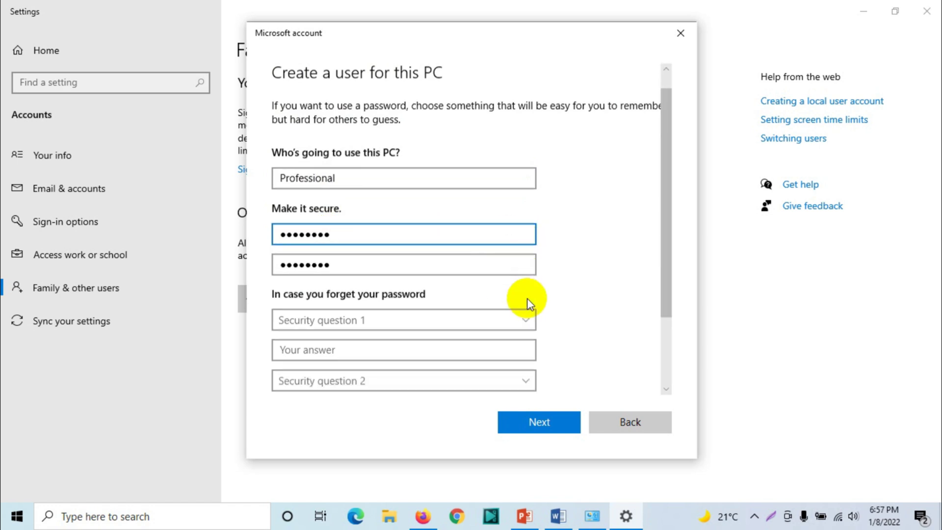
pyautogui.click(376, 245)
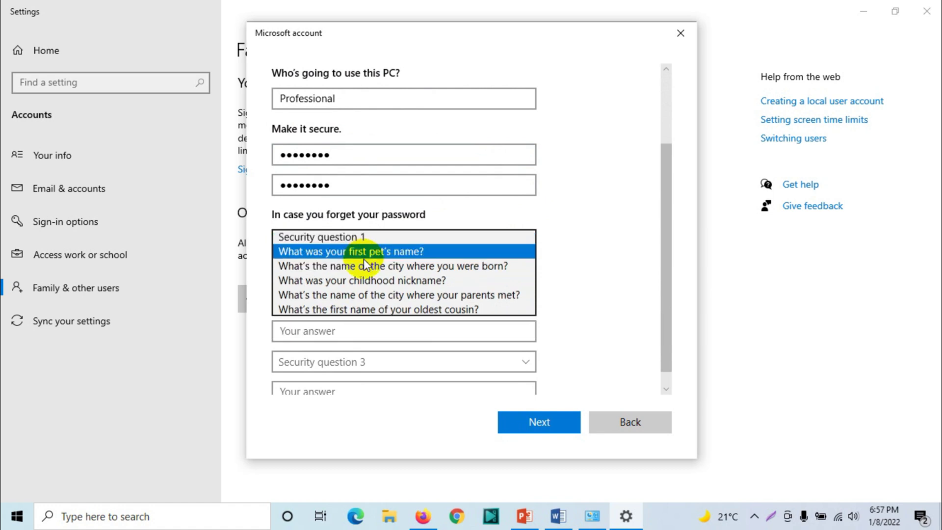
pyautogui.click(366, 254)
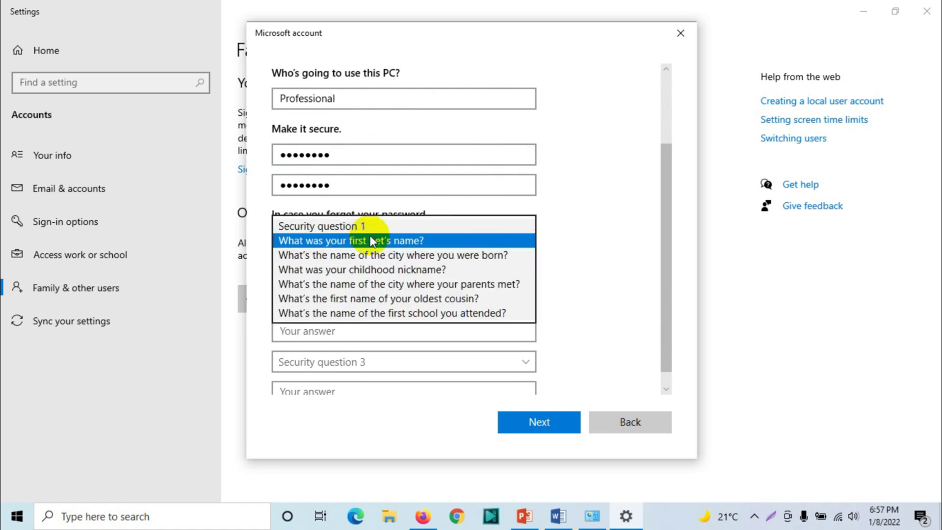
pyautogui.click(371, 240)
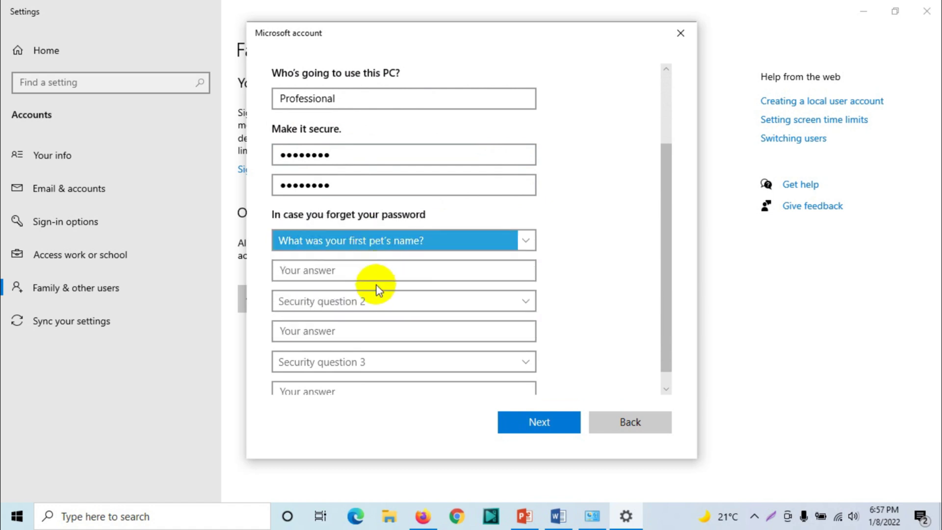
pyautogui.scroll(-1, 382, 260)
pyautogui.click(386, 250)
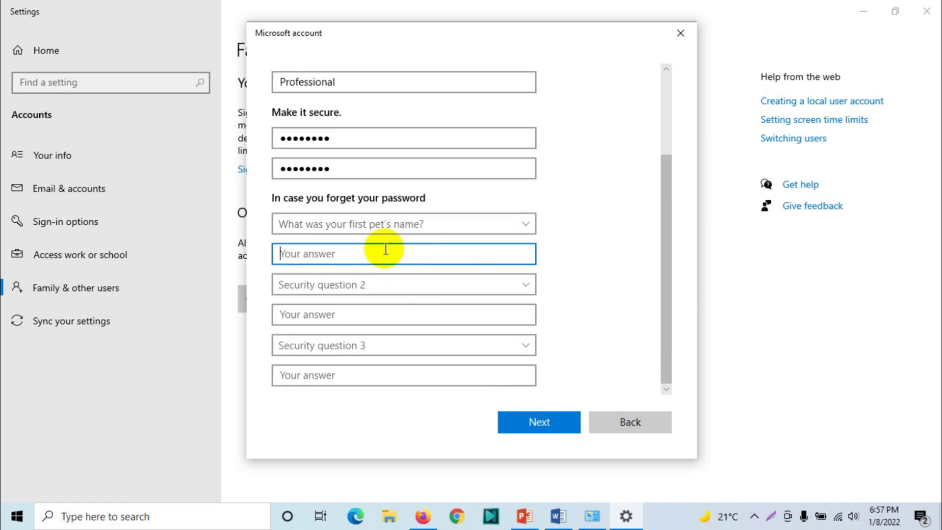
pyautogui.write('password')
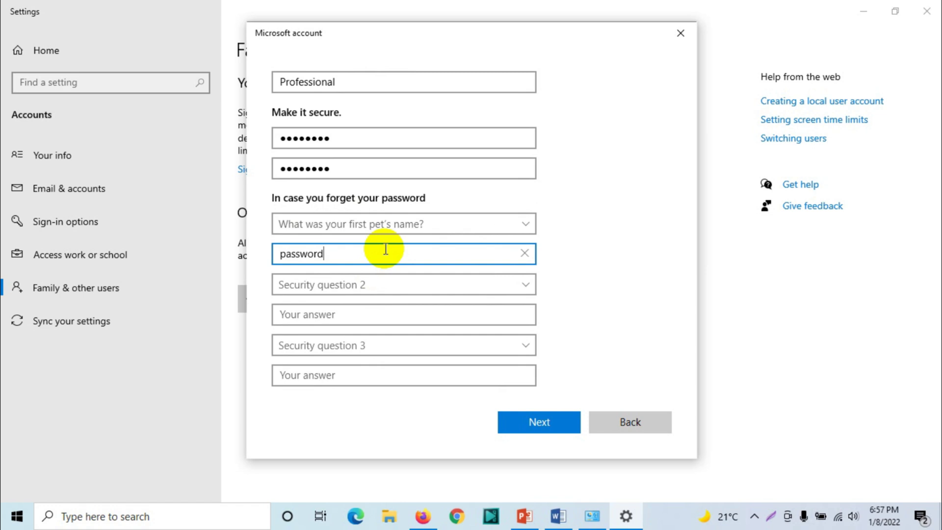
# Step: Answer the birth-city and childhood-nickname security questions, then create the Professional account
pyautogui.click(370, 285)
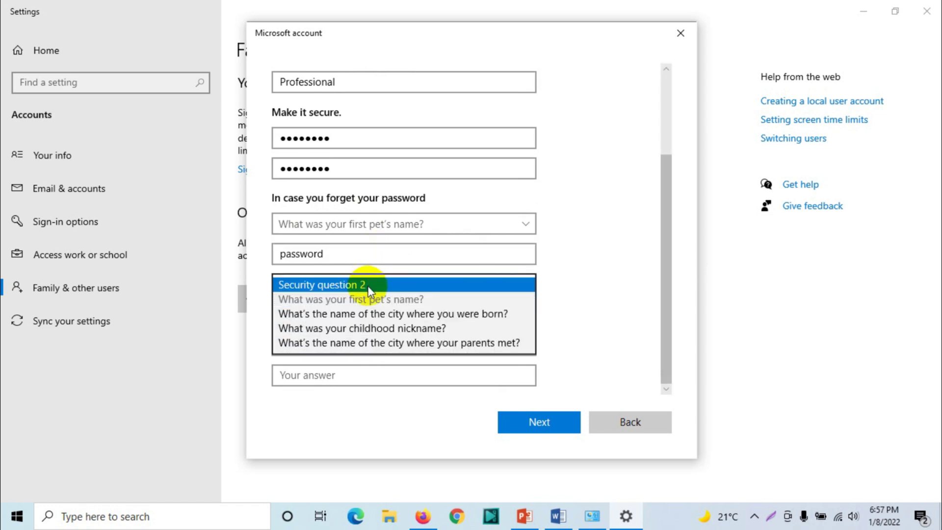
pyautogui.click(358, 314)
pyautogui.click(324, 318)
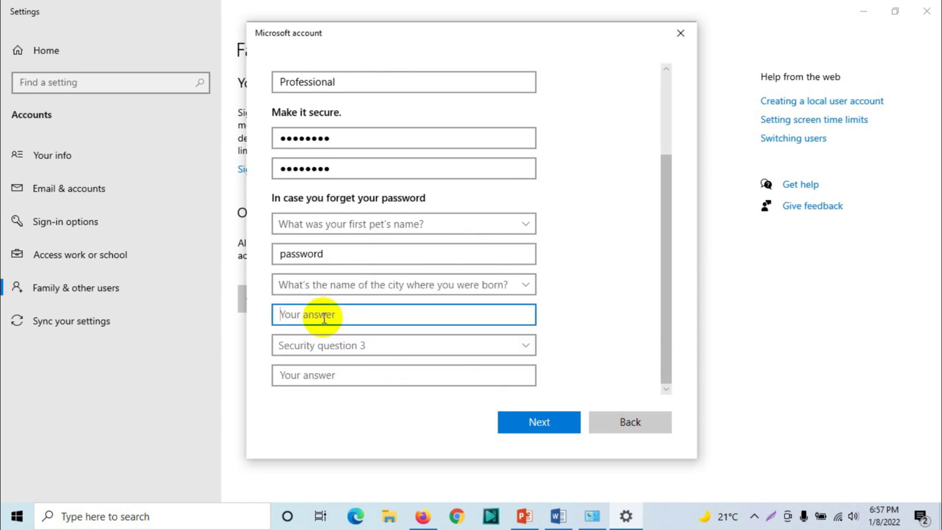
pyautogui.write('password')
pyautogui.click(329, 344)
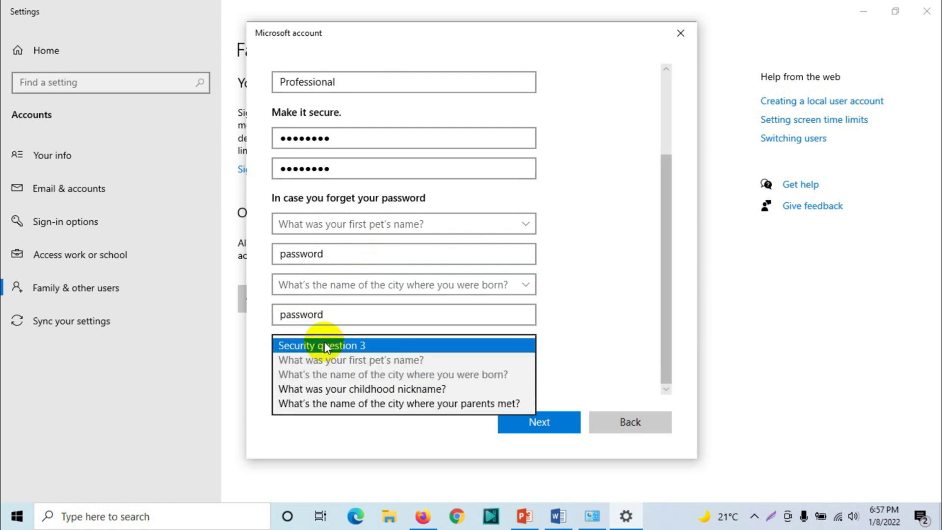
pyautogui.click(316, 389)
pyautogui.click(292, 375)
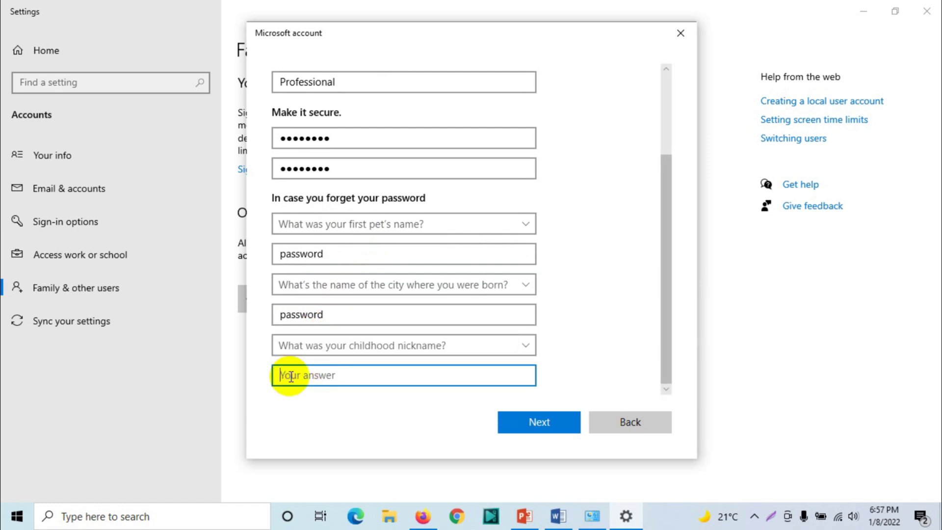
pyautogui.write('password')
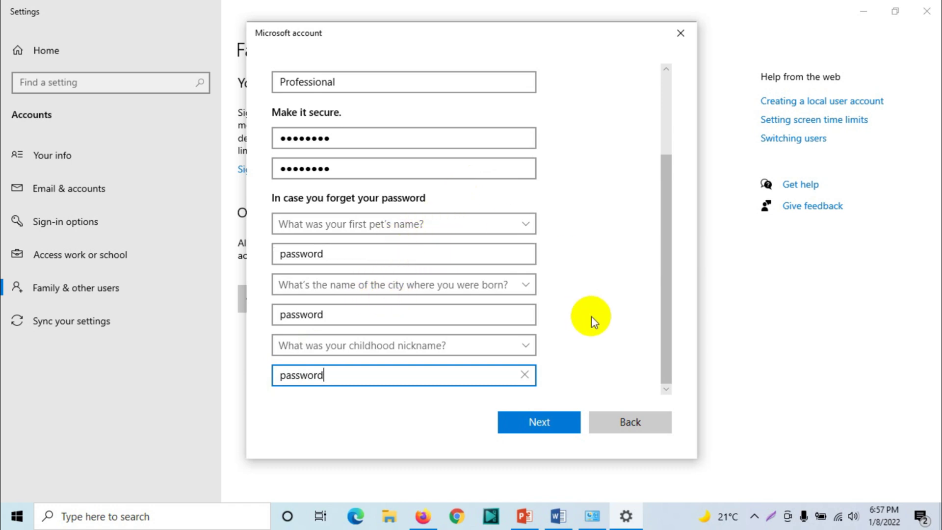
pyautogui.click(547, 426)
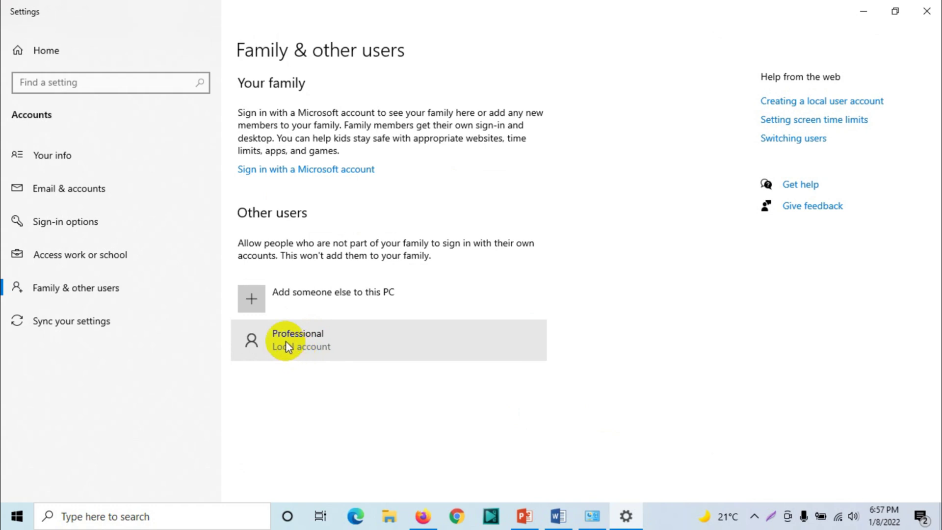
# Step: Change the Professional account's type to Administrator
pyautogui.click(311, 338)
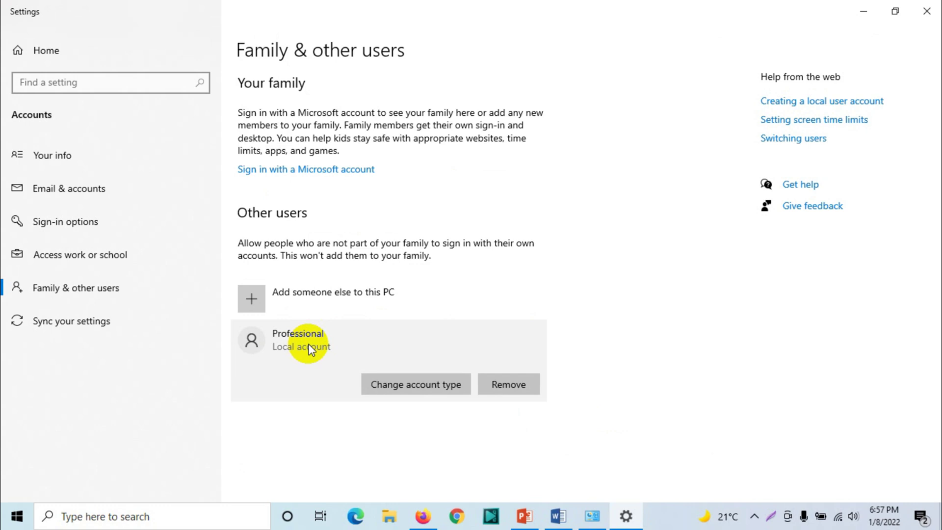
pyautogui.click(411, 389)
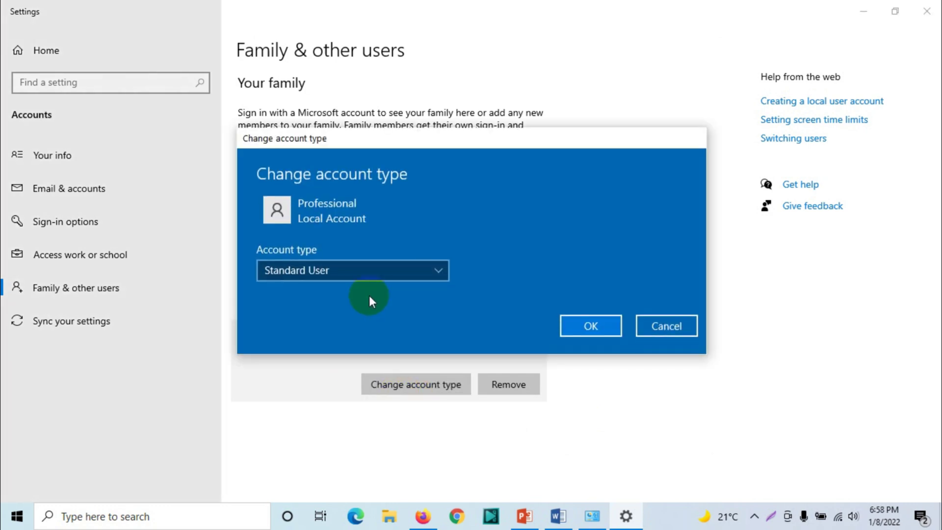
pyautogui.click(358, 273)
pyautogui.click(342, 250)
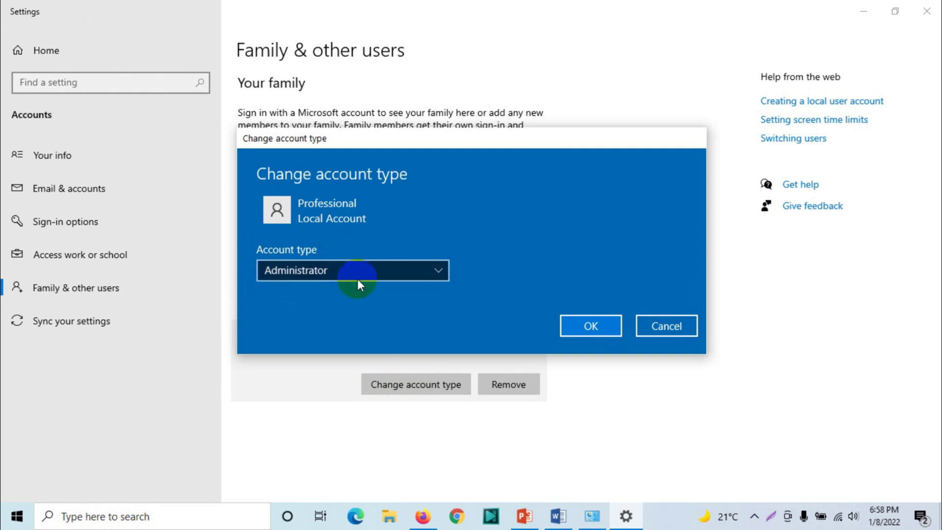
pyautogui.click(594, 320)
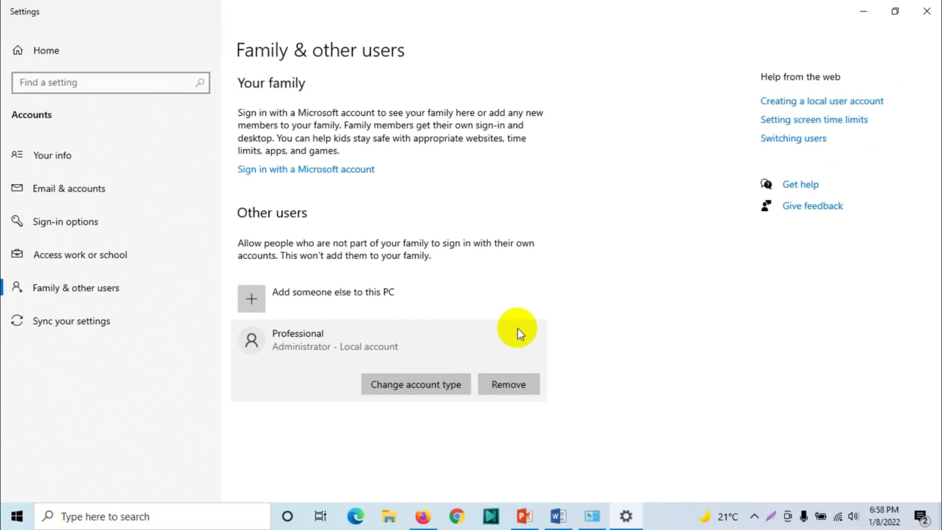
# Step: Close the Settings and Control Panel windows, then refresh the desktop
pyautogui.click(927, 11)
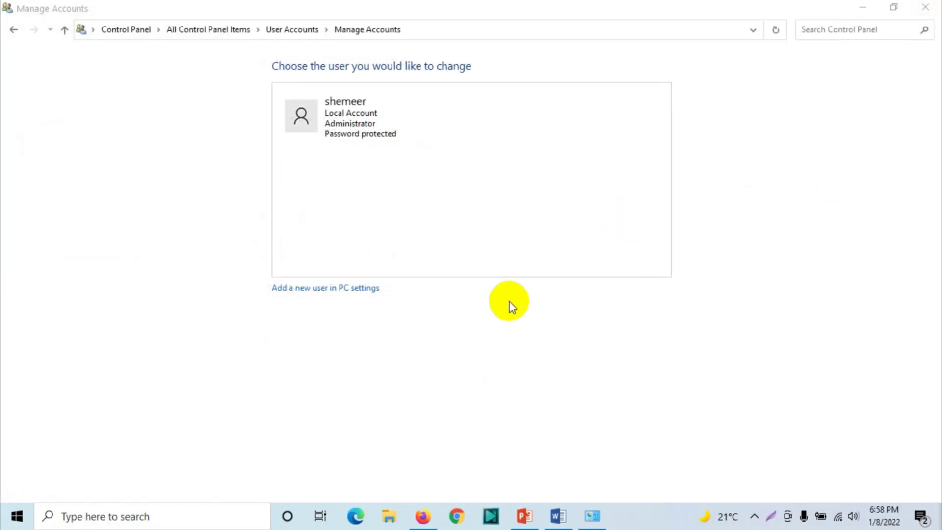
pyautogui.click(932, 10)
pyautogui.rightClick(580, 201)
pyautogui.click(603, 239)
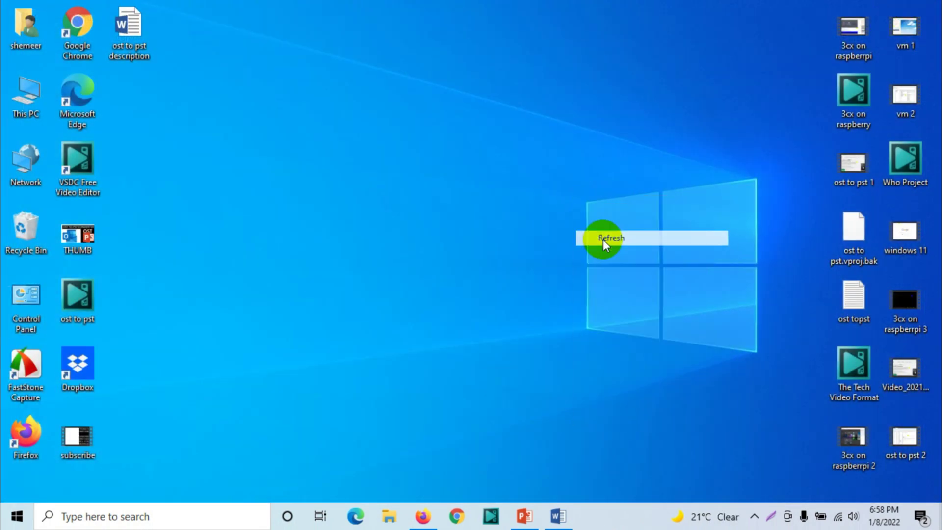